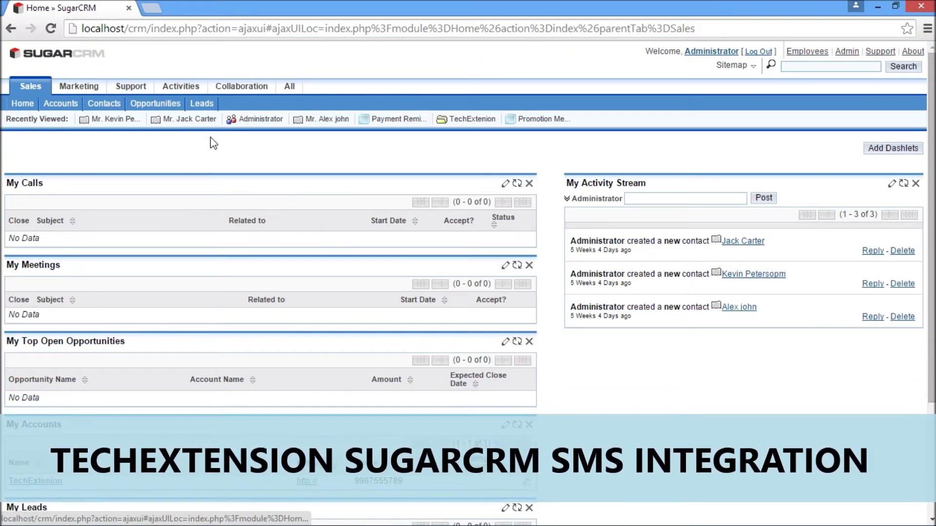
# Step: Open the SMS Templates module from the All tab's overflow menu
pyautogui.click(288, 84)
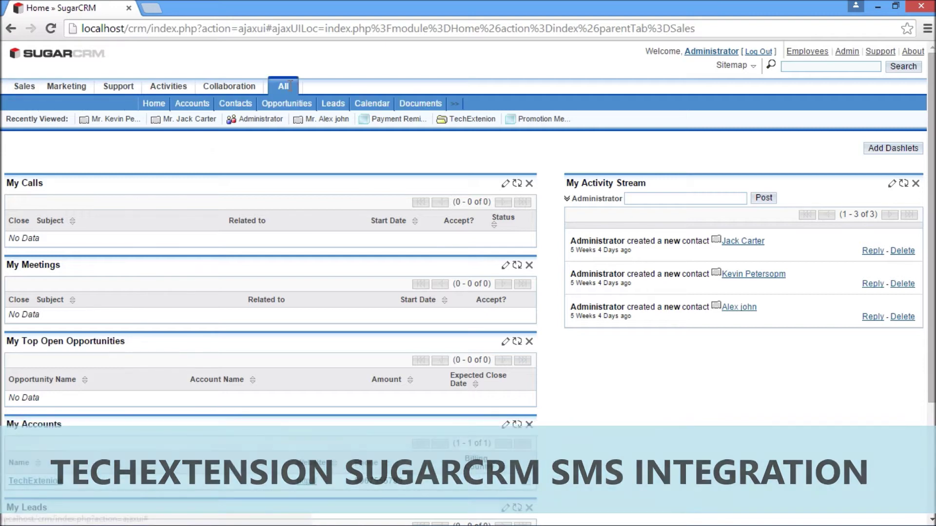
pyautogui.moveTo(459, 103)
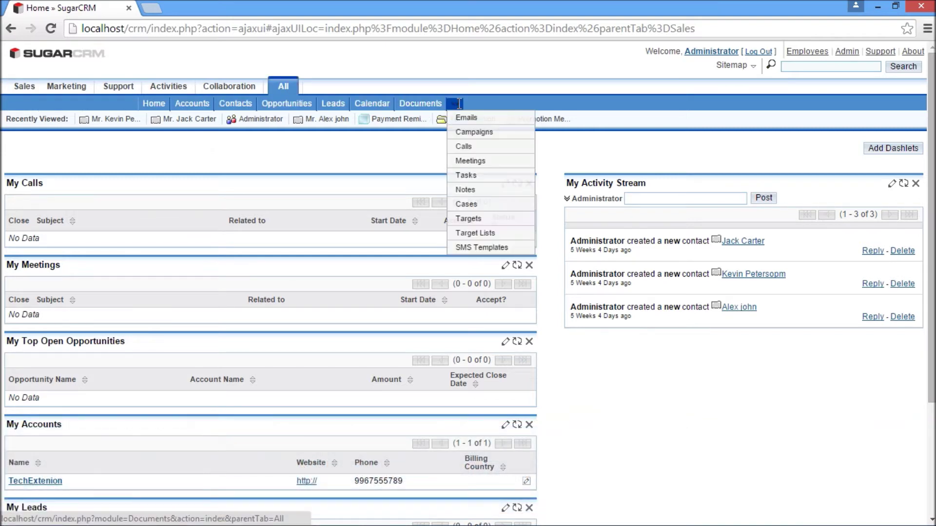
pyautogui.click(481, 248)
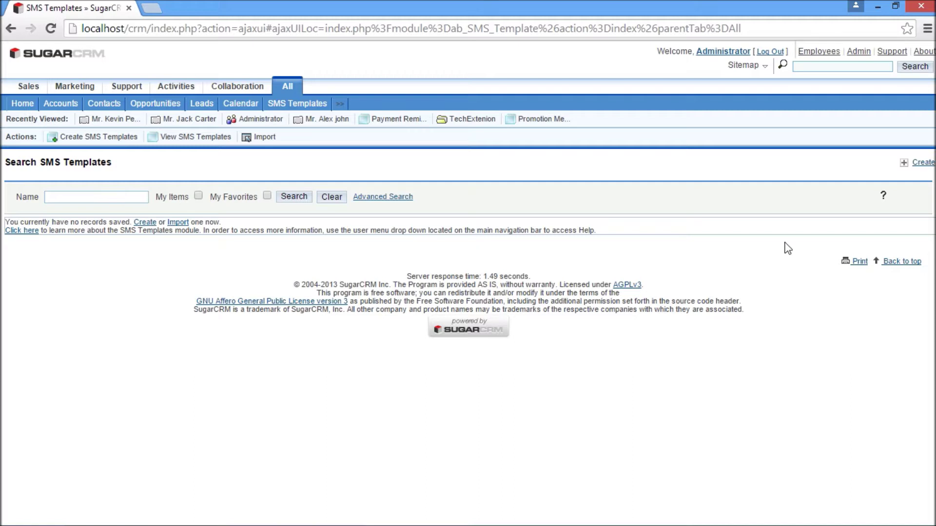
# Step: Create a new SMS template named Promotion Message
pyautogui.click(923, 162)
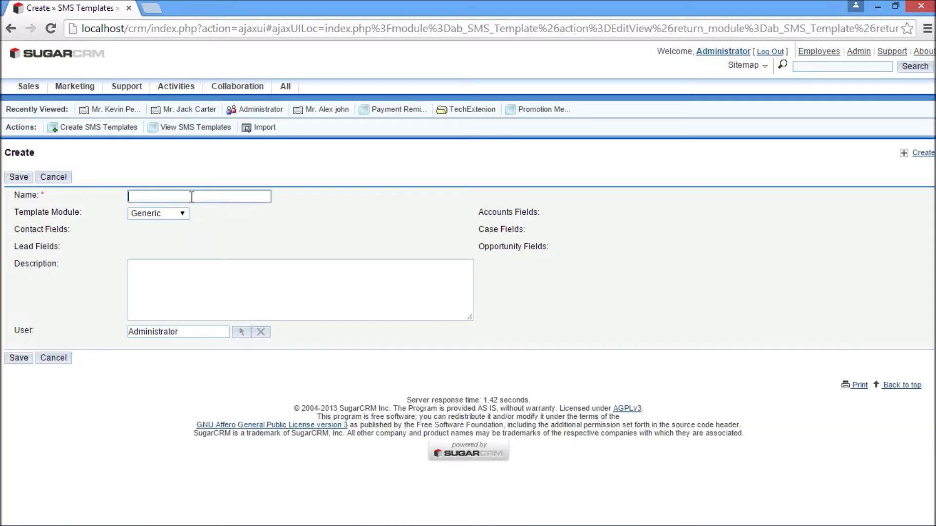
pyautogui.write('Pr')
pyautogui.click(268, 210)
# Step: Write the Techextension 40% off promotion text and save the template
pyautogui.click(222, 278)
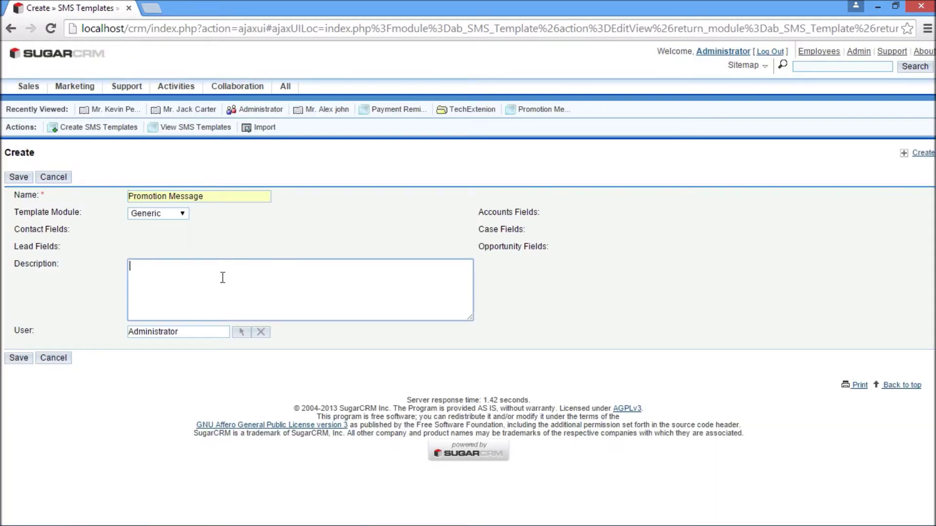
pyautogui.write('Dear User,')
pyautogui.press('Return')
pyautogui.press('Return')
pyautogui.write('This is promotion')
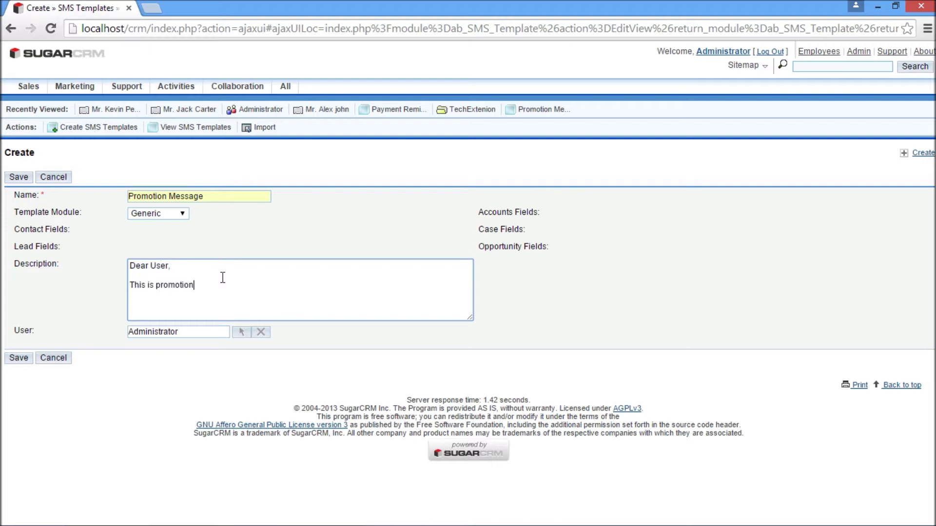
pyautogui.write(' Scheme today by Techextension.')
pyautogui.press('Return')
pyautogui.write('We are givinh')
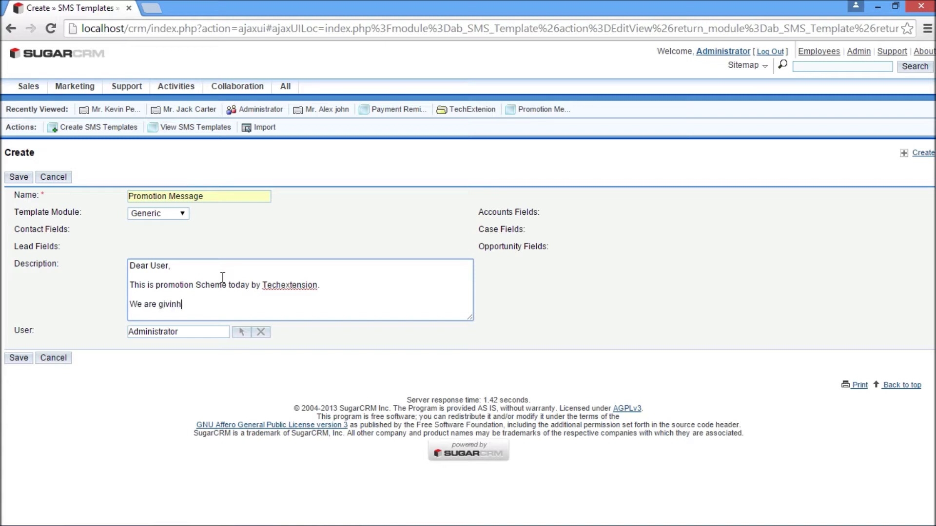
pyautogui.write(' 40% off on all products.')
pyautogui.press('Return')
pyautogui.press('Return')
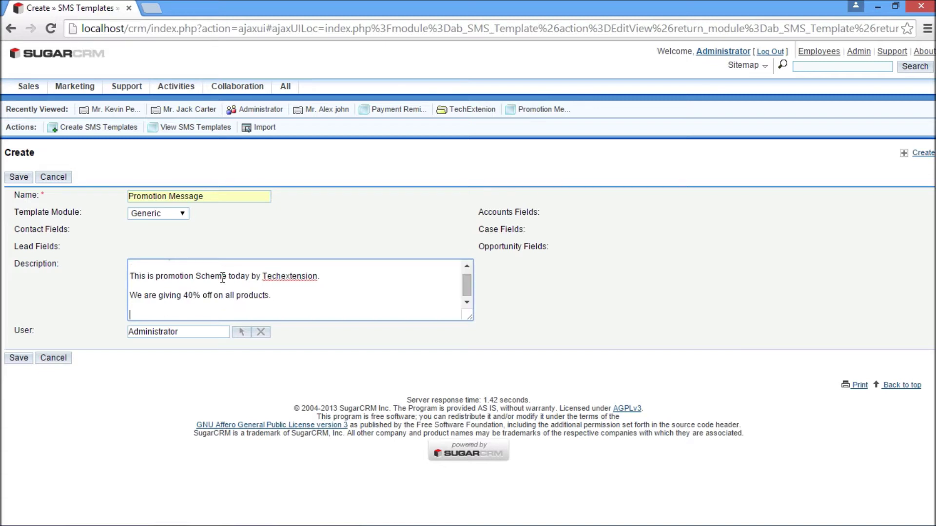
pyautogui.write('Please grab this opportuni')
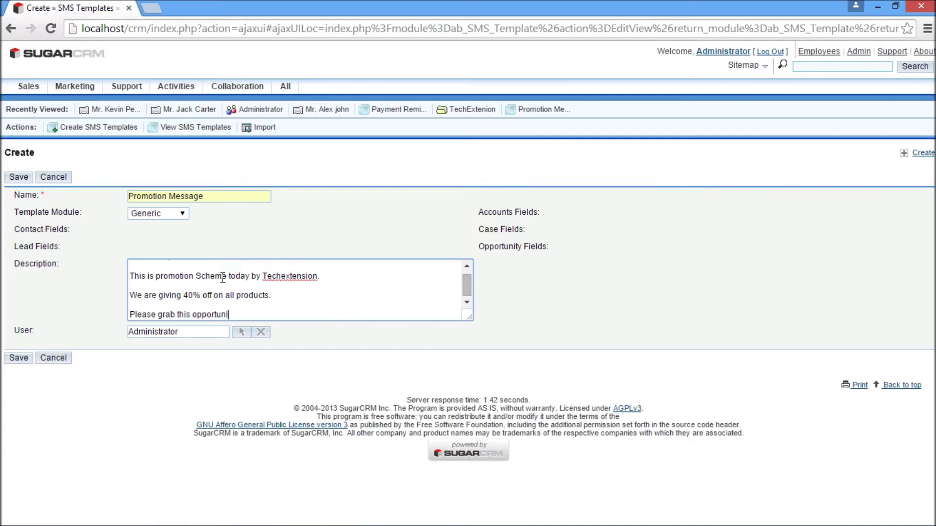
pyautogui.write('ty Hurry .....')
pyautogui.click(18, 358)
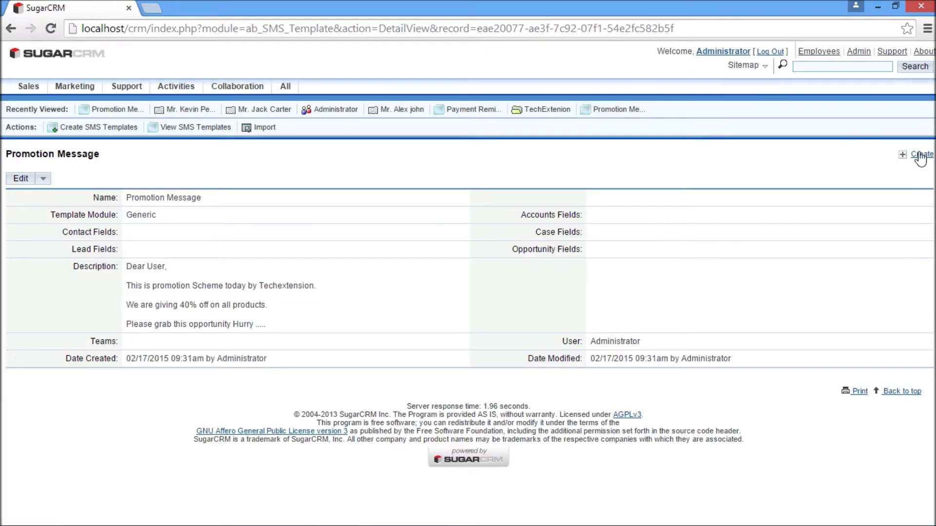
pyautogui.click(920, 155)
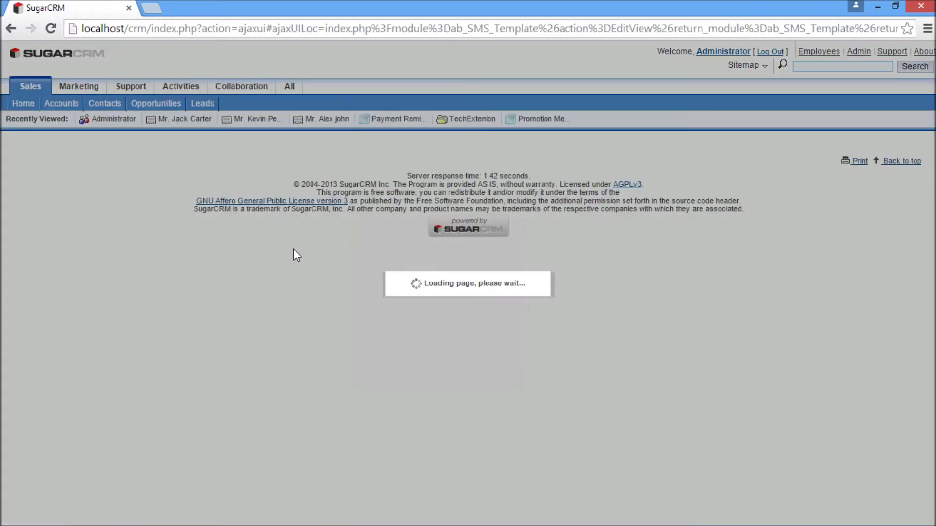
# Step: Name the new template Payment Reminder and set its module to Contact
pyautogui.click(182, 197)
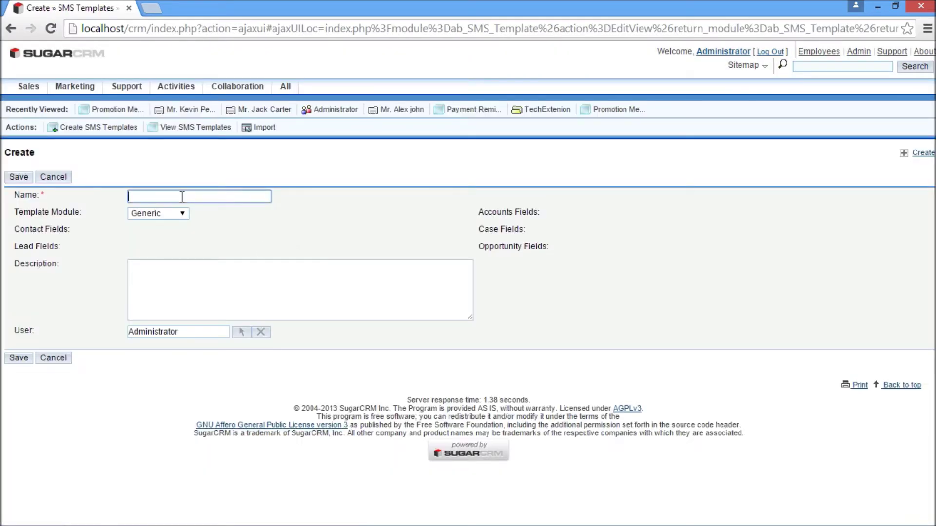
pyautogui.write('Pay')
pyautogui.click(183, 213)
pyautogui.click(172, 214)
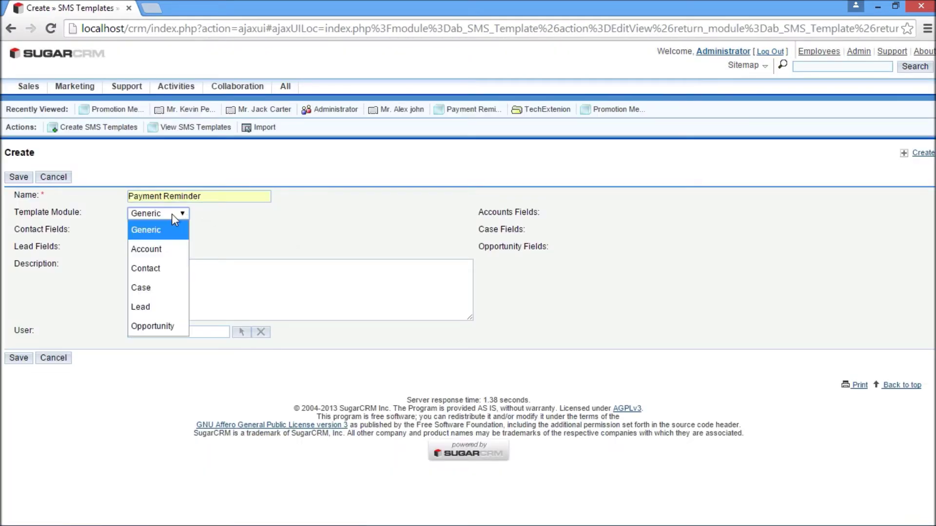
pyautogui.click(166, 272)
# Step: Start the message with 'Dear' followed by the contact Name field placeholder
pyautogui.click(188, 234)
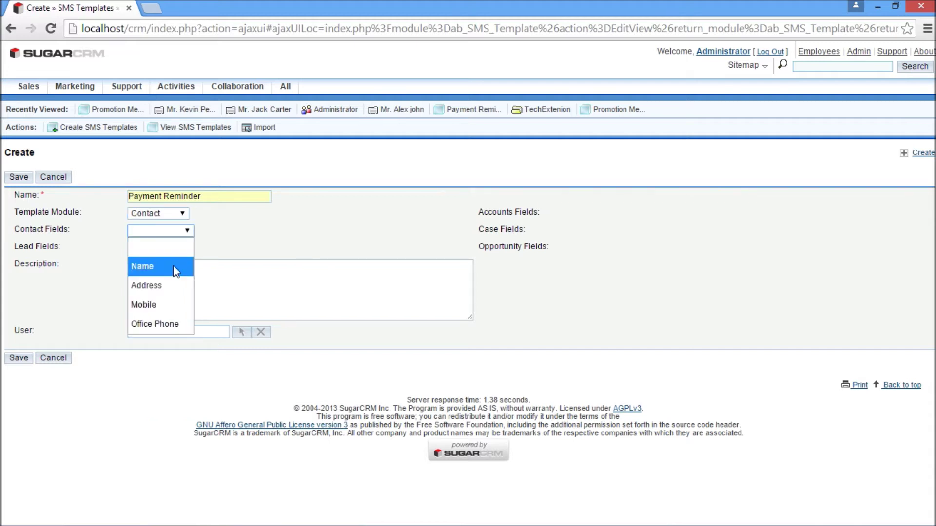
pyautogui.click(237, 276)
pyautogui.write('Dear')
pyautogui.press('BackSpace')
pyautogui.press('BackSpace')
pyautogui.press('BackSpace')
pyautogui.press('BackSpace')
pyautogui.write('Daer')
pyautogui.click(186, 231)
pyautogui.click(150, 267)
pyautogui.press('BackSpace')
pyautogui.press('BackSpace')
pyautogui.press('BackSpace')
pyautogui.write('ea')
pyautogui.click(185, 231)
pyautogui.click(176, 267)
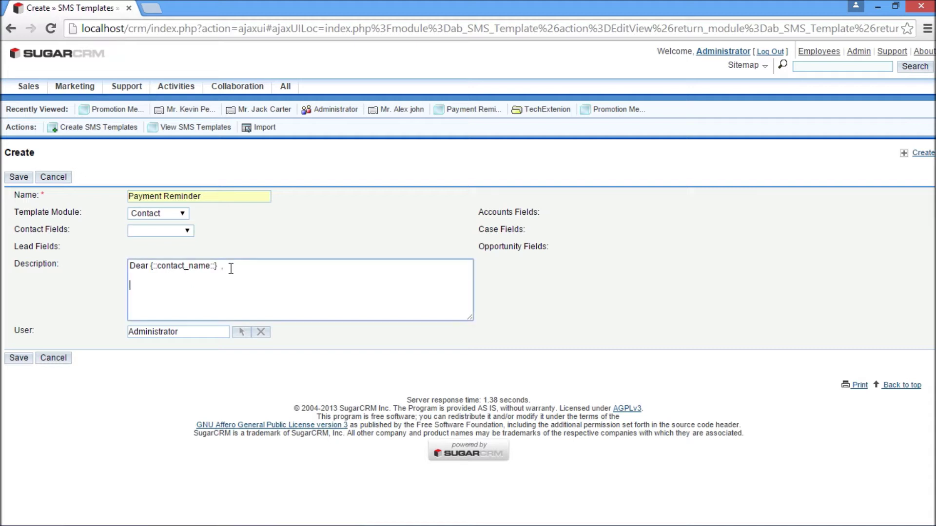
# Step: Add the last-date payment reminder and 'Regards, Techextension' sign-off, then save
pyautogui.write('am remind you that today is l')
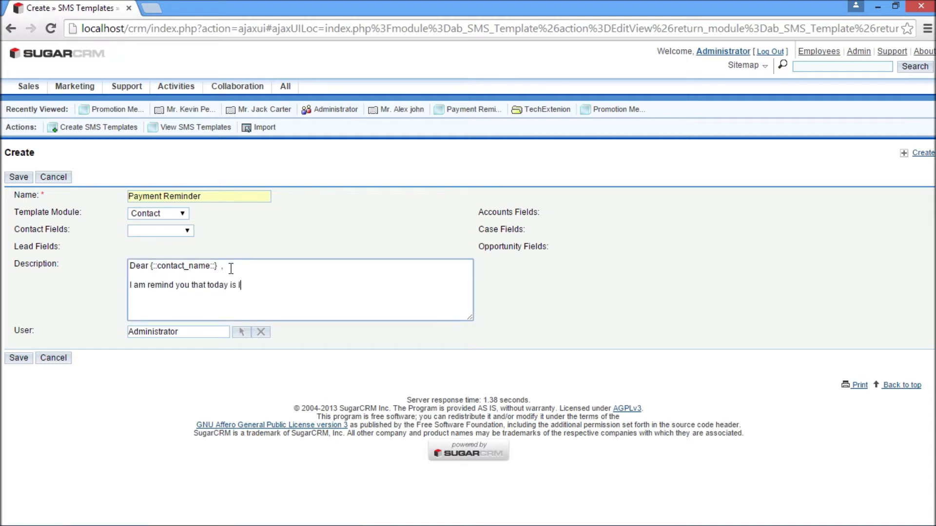
pyautogui.write('ast date to pay all yp')
pyautogui.write('our remai')
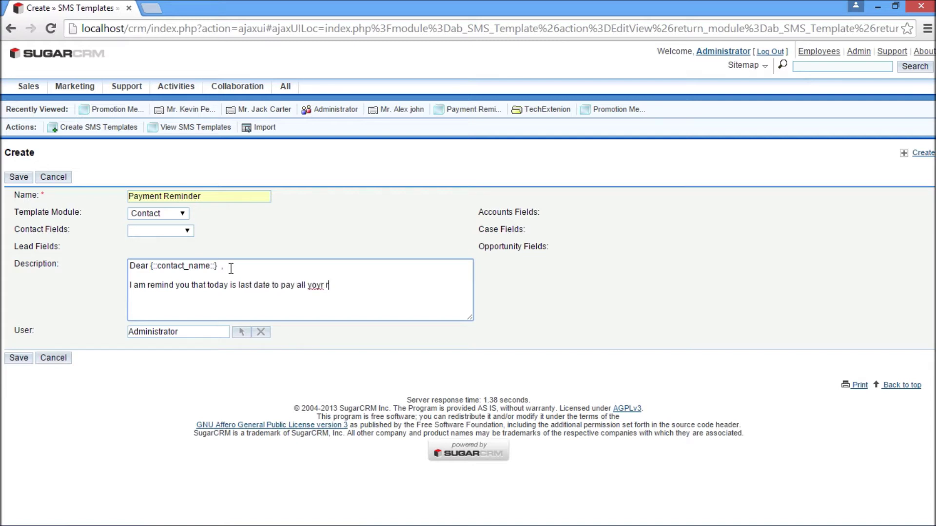
pyautogui.press('BackSpace')
pyautogui.press('BackSpace')
pyautogui.press('BackSpace')
pyautogui.press('BackSpace')
pyautogui.press('BackSpace')
pyautogui.press('BackSpace')
pyautogui.press('BackSpace')
pyautogui.press('BackSpace')
pyautogui.press('BackSpace')
pyautogui.press('BackSpace')
pyautogui.write('remaining payment to us.')
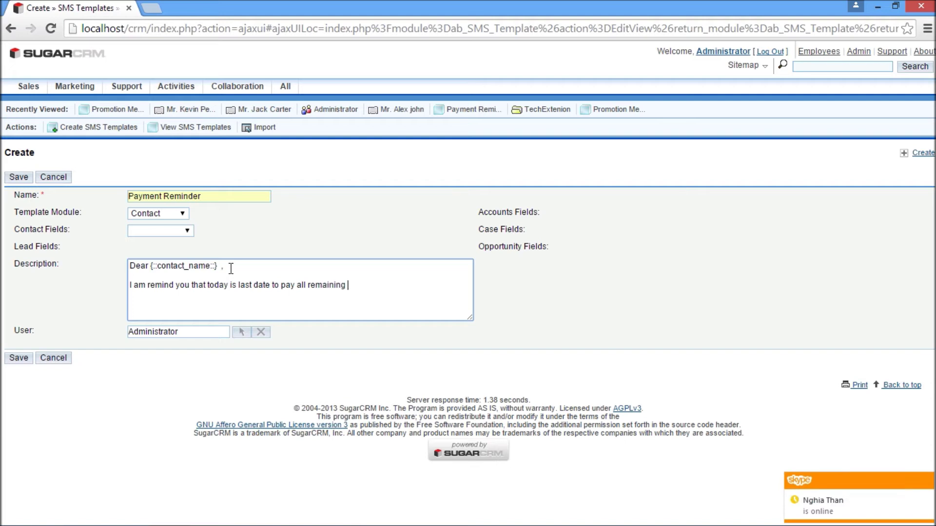
pyautogui.press('Return')
pyautogui.press('Return')
pyautogui.write('Regads')
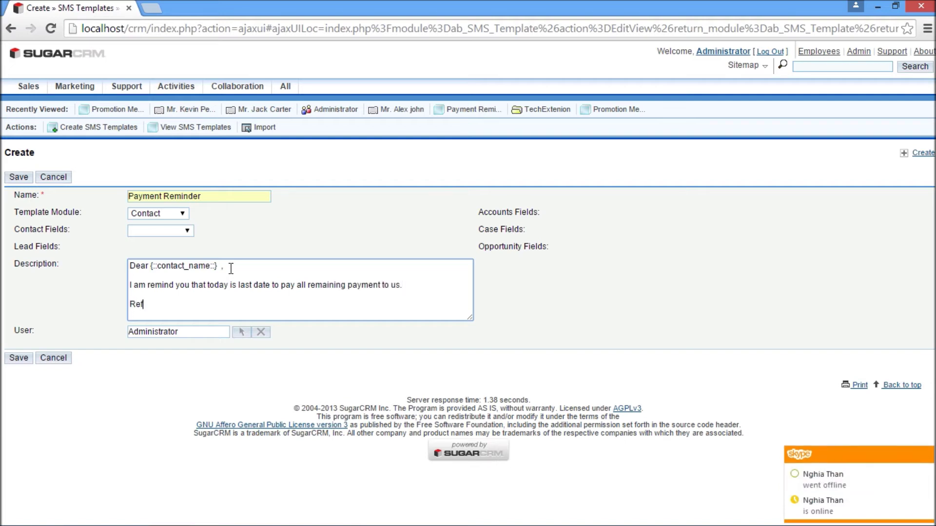
pyautogui.press('BackSpace')
pyautogui.press('BackSpace')
pyautogui.press('BackSpace')
pyautogui.press('BackSpace')
pyautogui.write('gards')
pyautogui.press('Return')
pyautogui.write('Techextension')
pyautogui.click(17, 178)
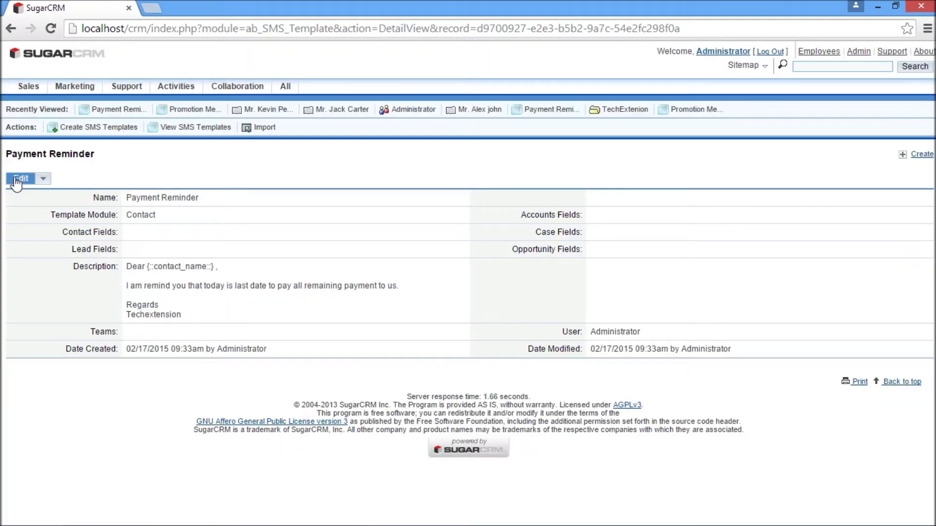
pyautogui.click(188, 128)
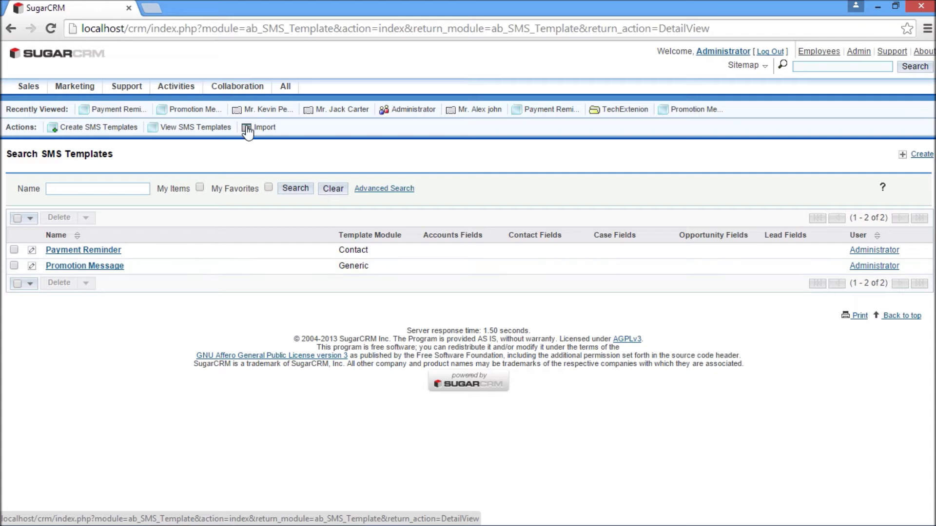
# Step: Go to the Contacts module through the All tab
pyautogui.click(290, 89)
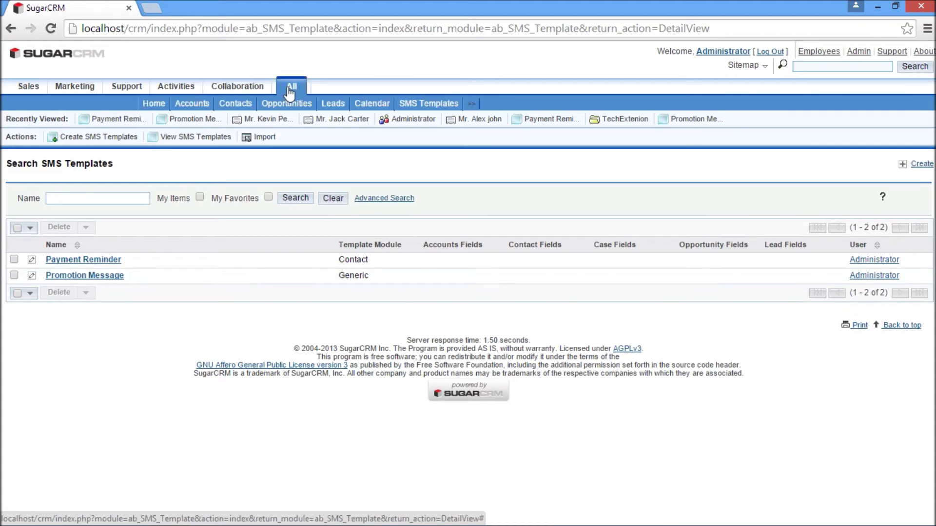
pyautogui.click(228, 105)
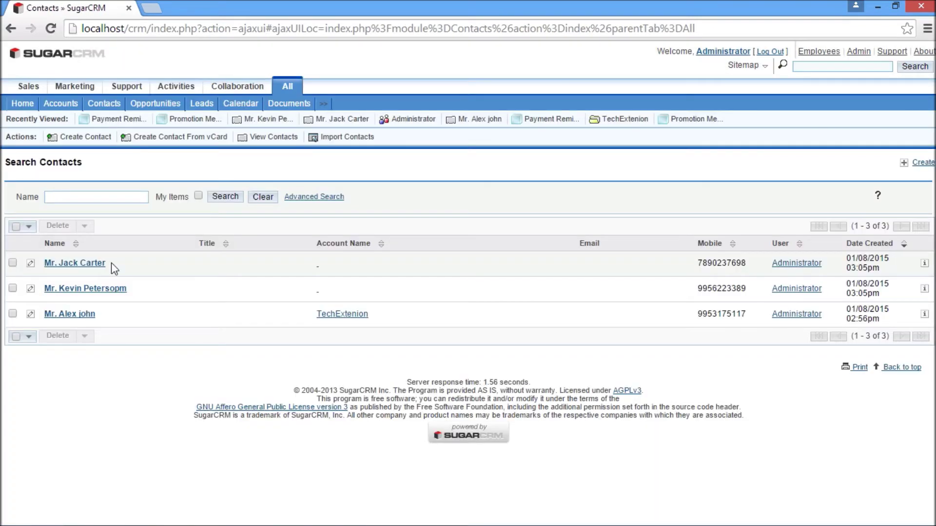
pyautogui.click(86, 267)
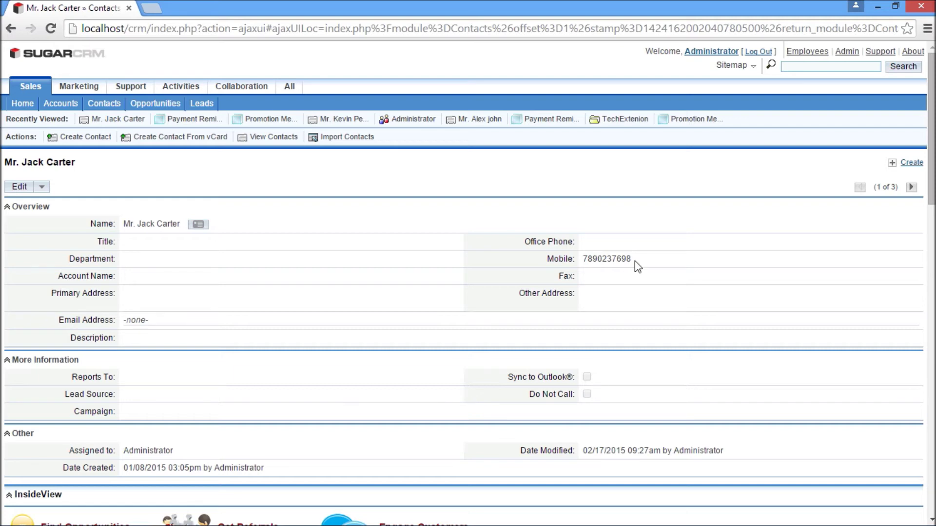
pyautogui.click(42, 187)
pyautogui.click(42, 248)
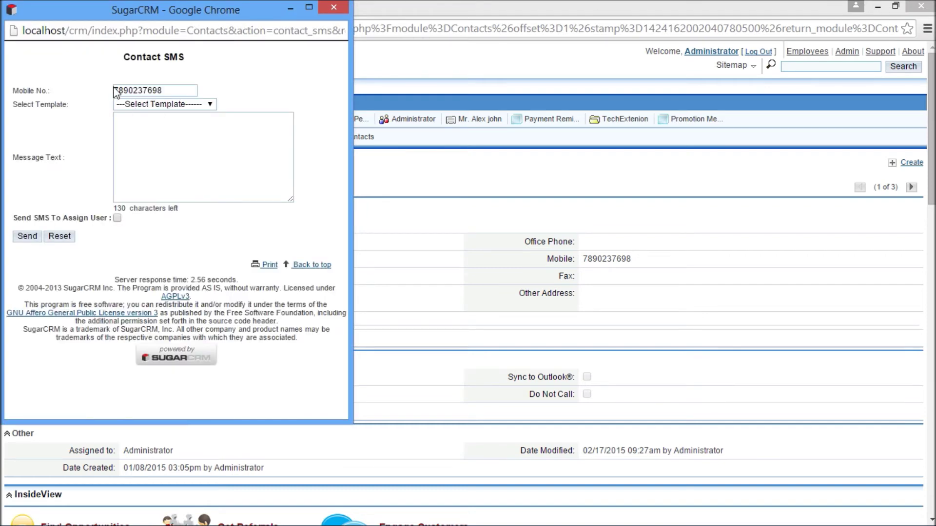
pyautogui.moveTo(115, 93); pyautogui.dragTo(167, 89)
pyautogui.click(181, 104)
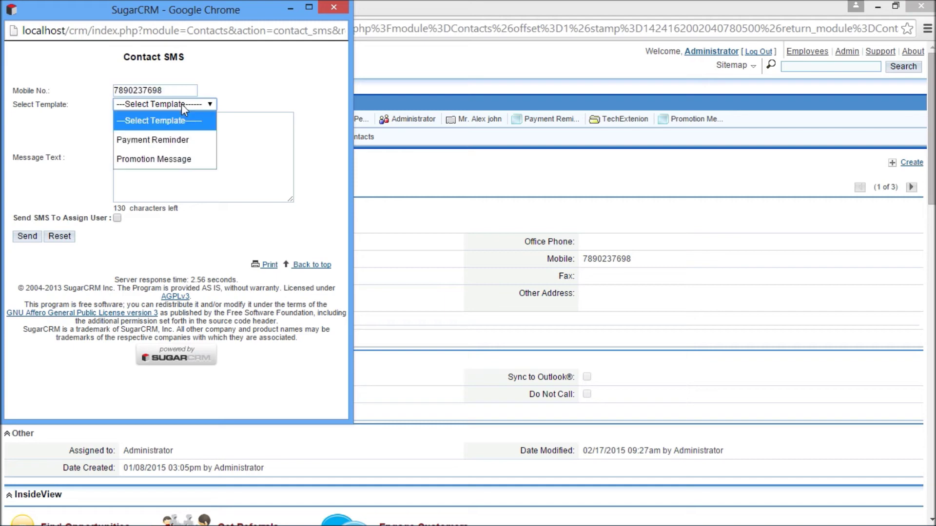
pyautogui.click(179, 146)
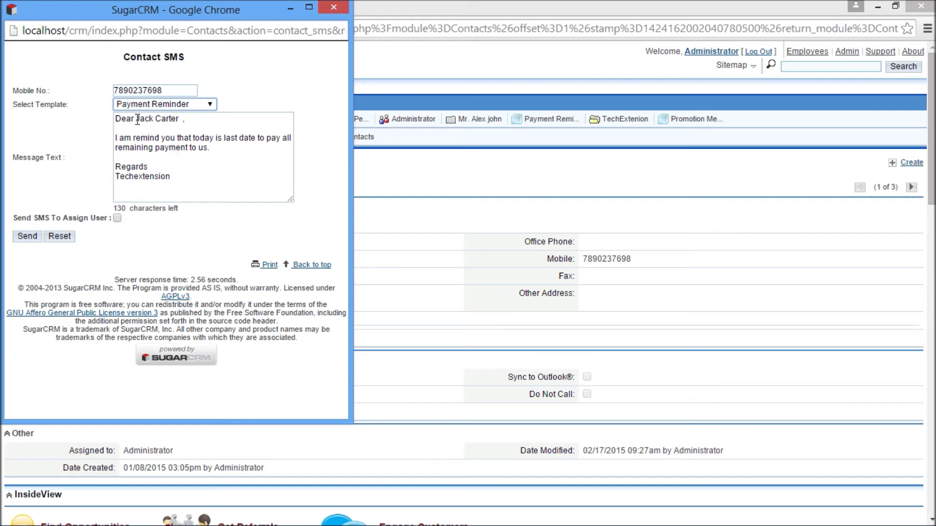
pyautogui.moveTo(135, 119); pyautogui.dragTo(185, 121)
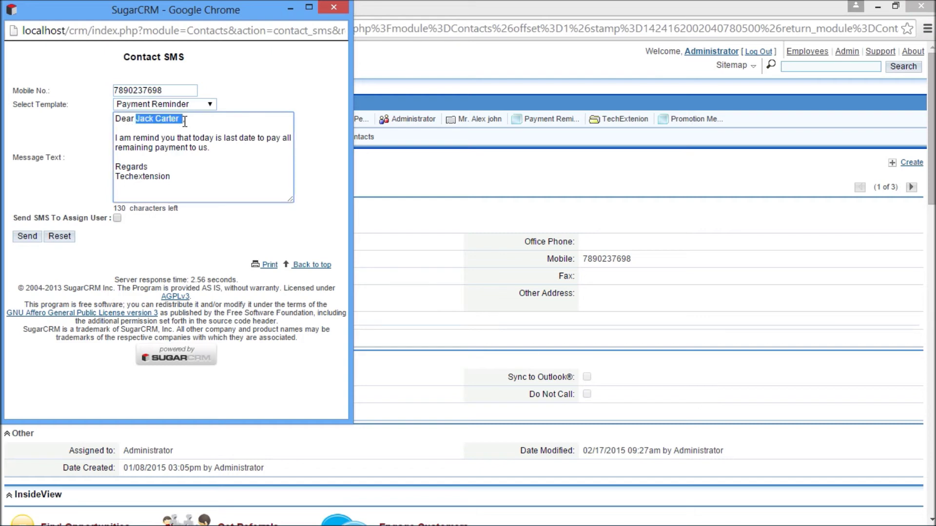
pyautogui.click(182, 175)
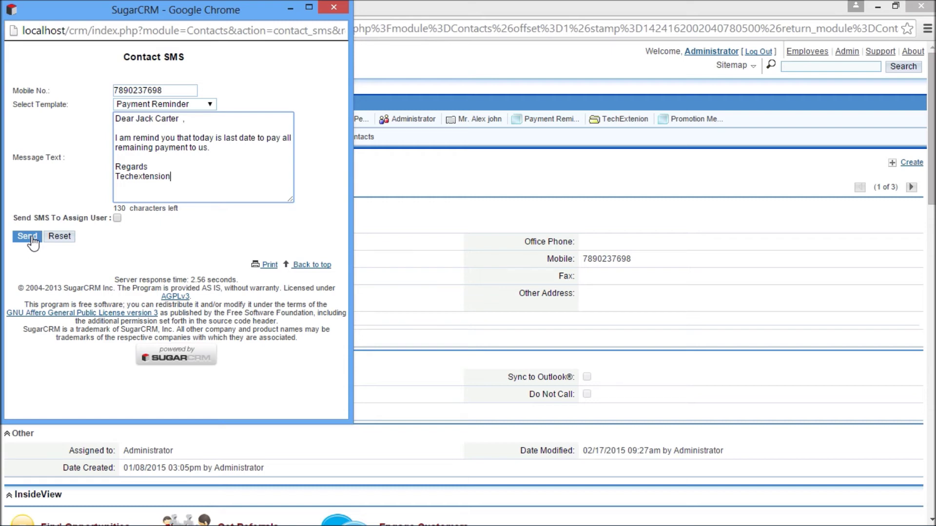
pyautogui.click(336, 7)
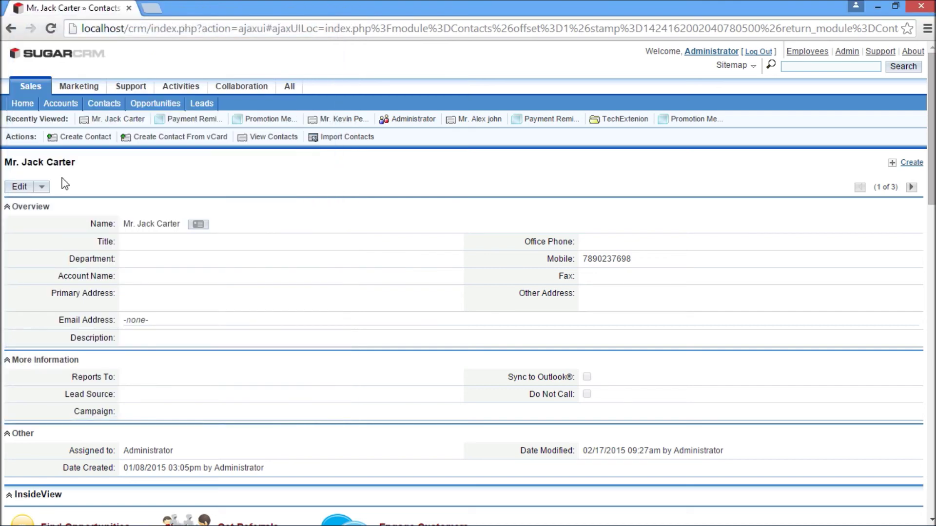
pyautogui.click(264, 138)
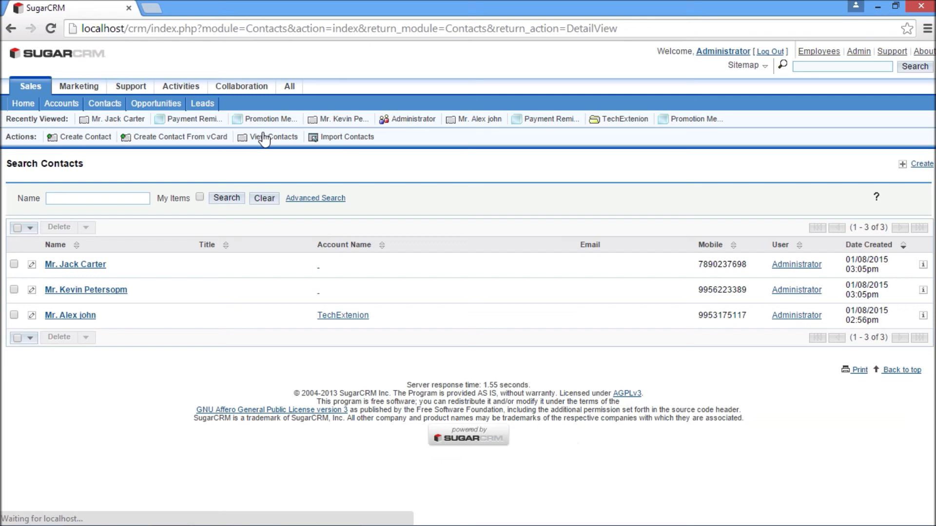
pyautogui.click(14, 263)
pyautogui.click(15, 290)
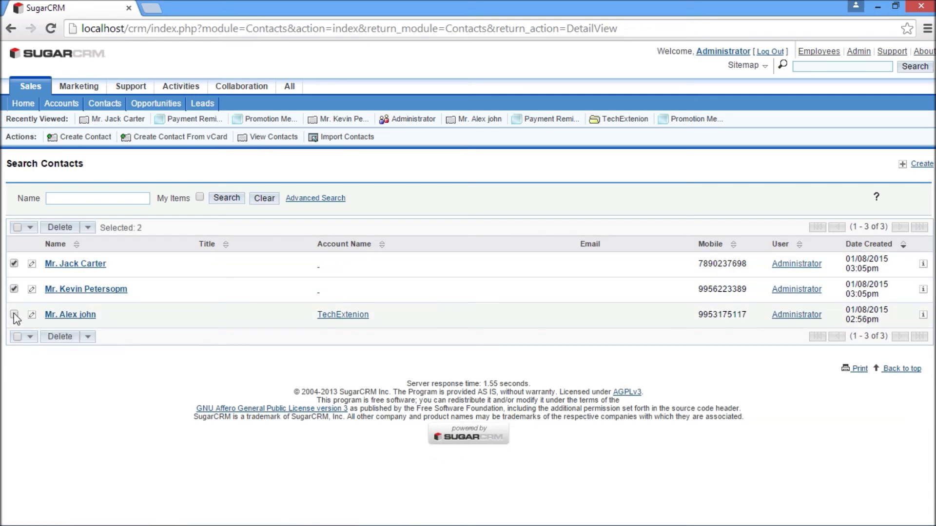
pyautogui.click(90, 229)
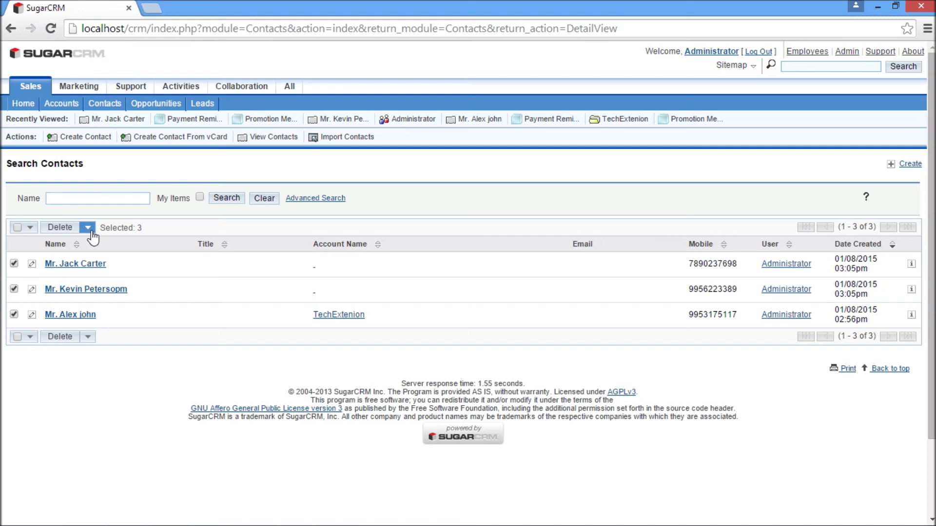
pyautogui.click(92, 238)
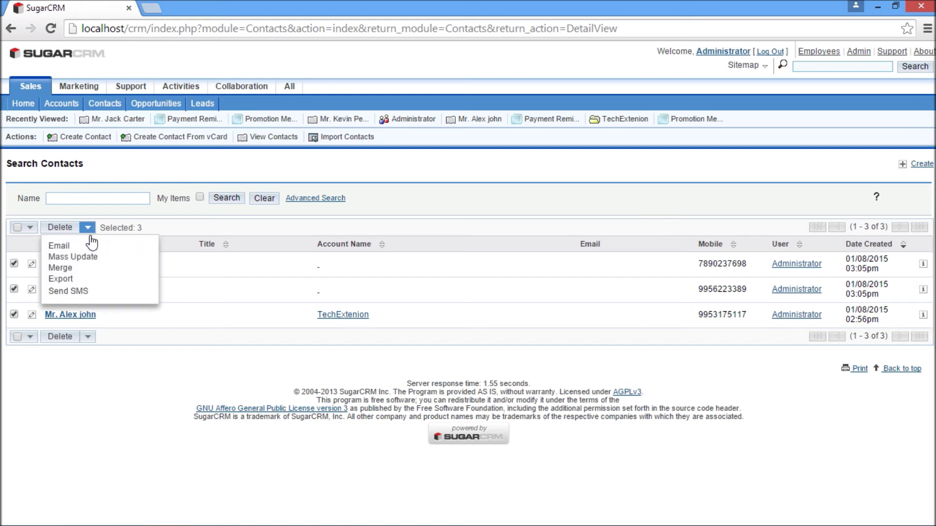
pyautogui.click(89, 291)
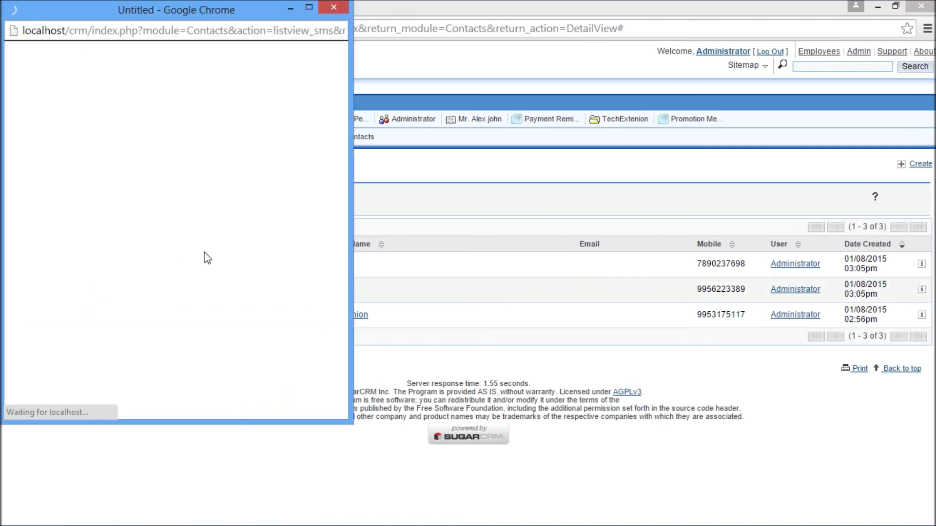
# Step: Compare the prefilled mobile numbers with those in the contacts list
pyautogui.click(178, 92)
pyautogui.hotkey('ctrl', 'a')
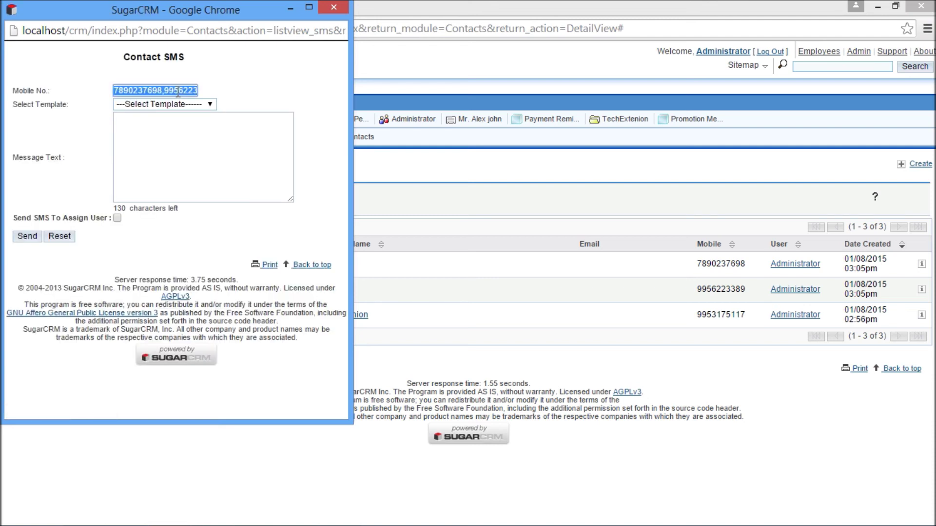
pyautogui.click(697, 264)
pyautogui.moveTo(697, 263); pyautogui.dragTo(712, 319)
pyautogui.click(712, 319)
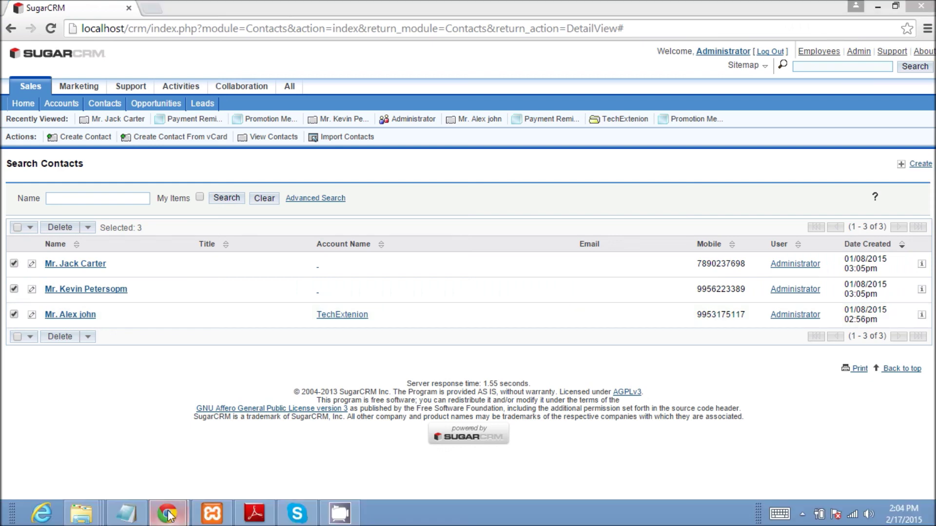
pyautogui.moveTo(142, 512)
pyautogui.click(215, 469)
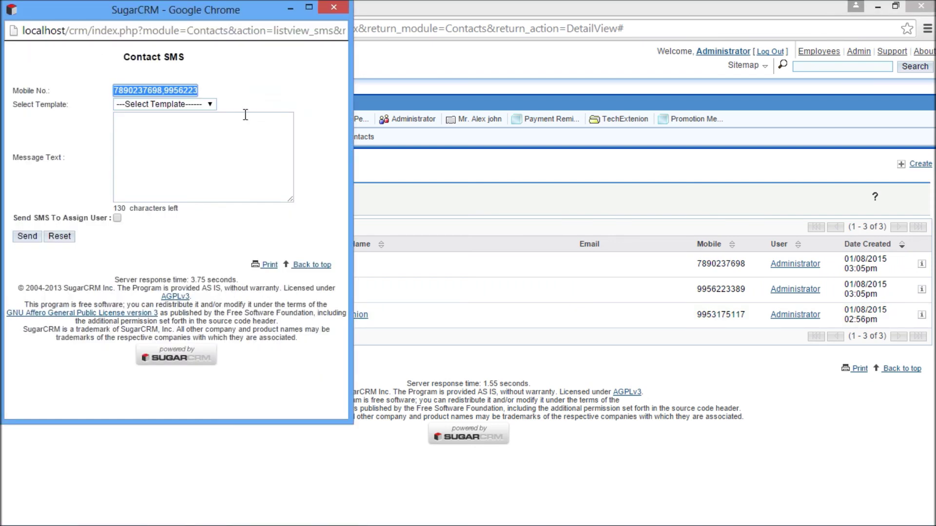
# Step: Apply the Promotion Message template to the bulk SMS and close the window
pyautogui.click(207, 104)
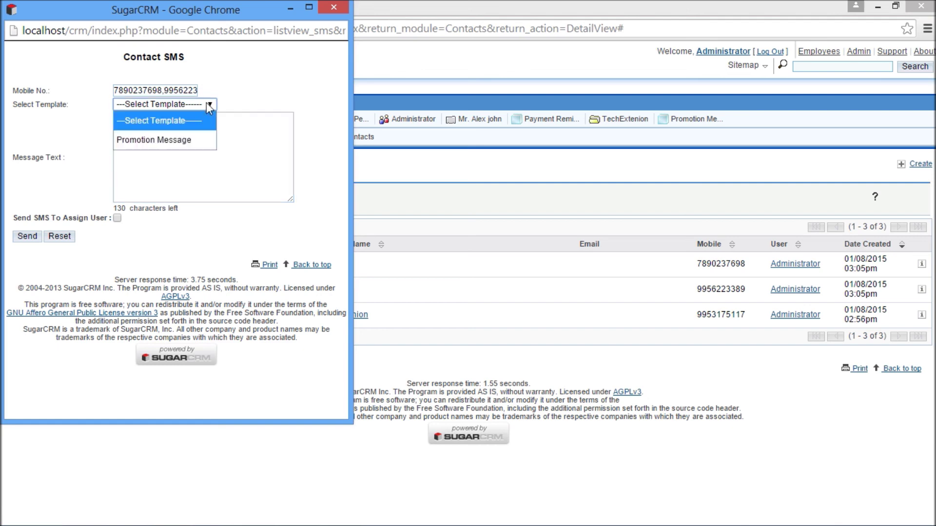
pyautogui.click(182, 139)
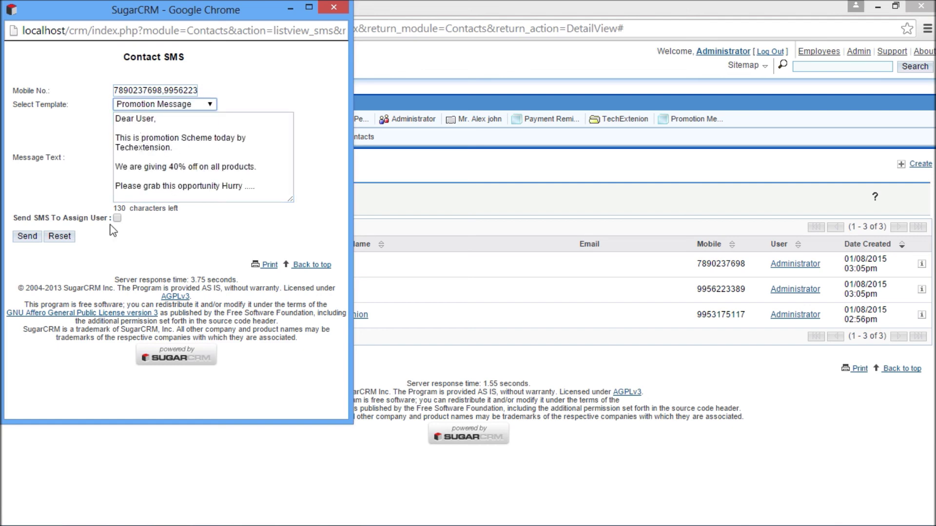
pyautogui.click(28, 236)
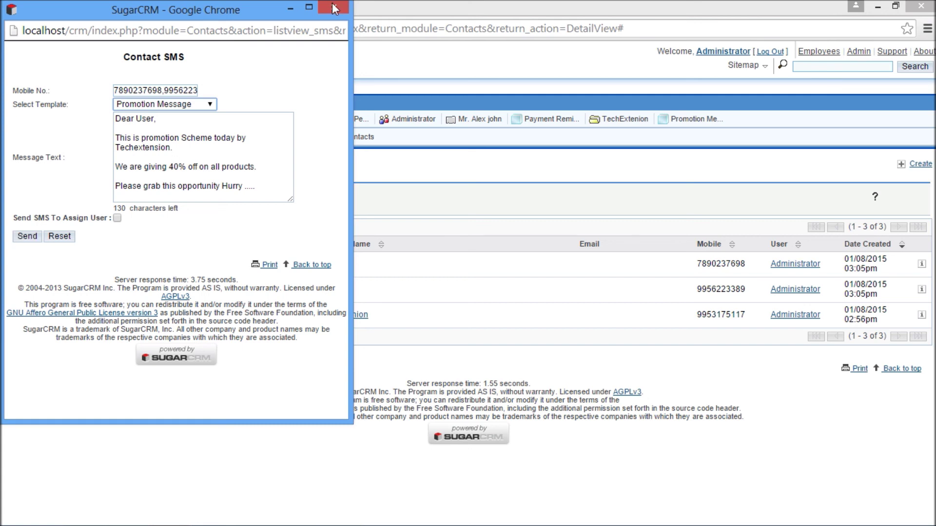